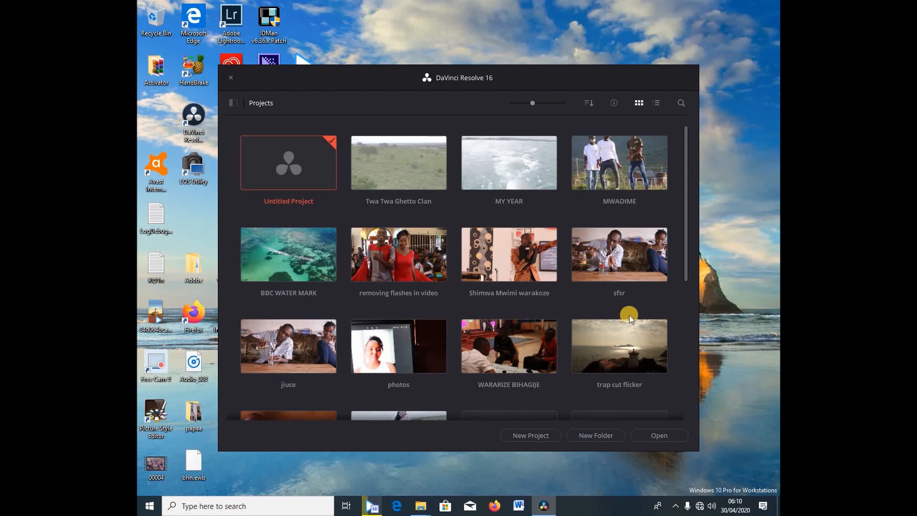
Step: Open the empty TIKTOK project and maximize its window
double_click(502, 207)
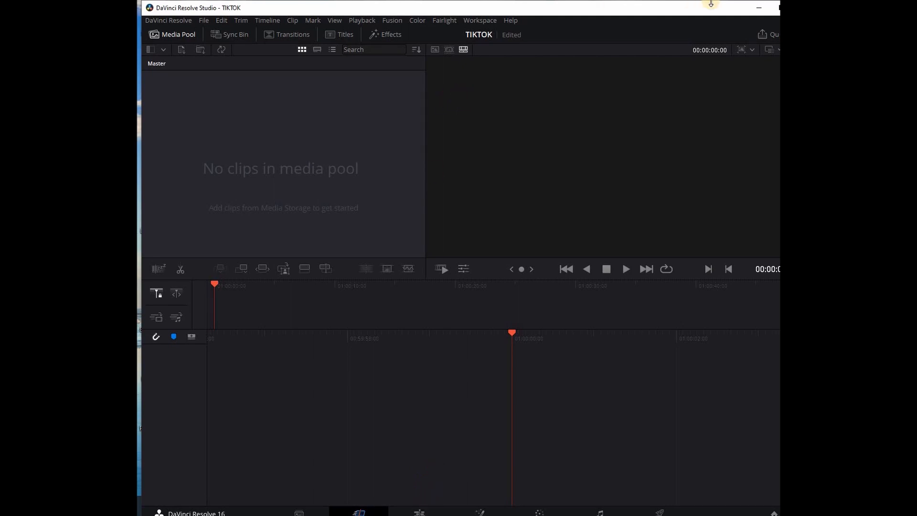
click(776, 8)
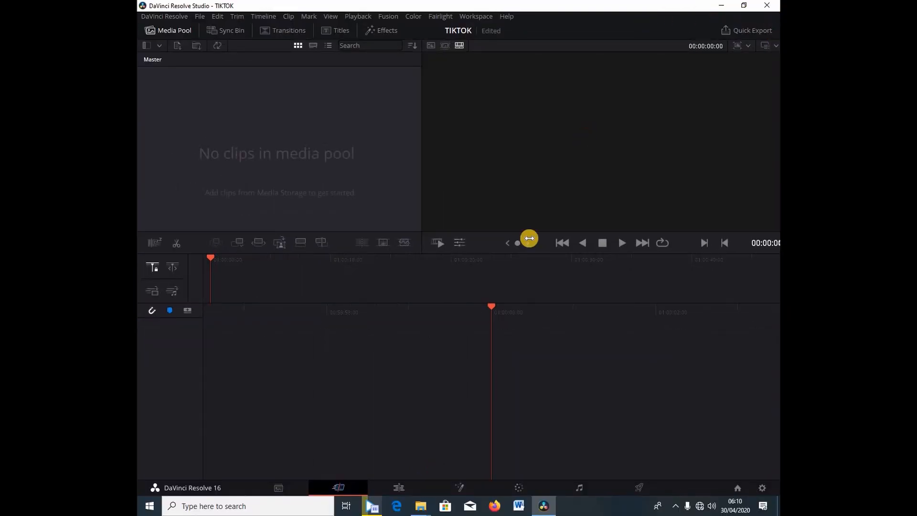
click(404, 242)
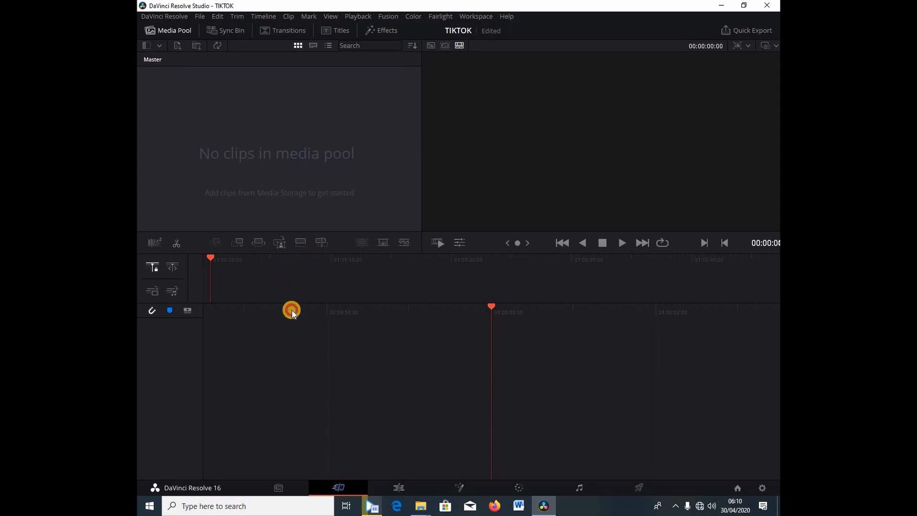
Step: On the Edit page, place the MVI_4881 clip at the start of the timeline and change the timeline's frame rate to match it
click(395, 487)
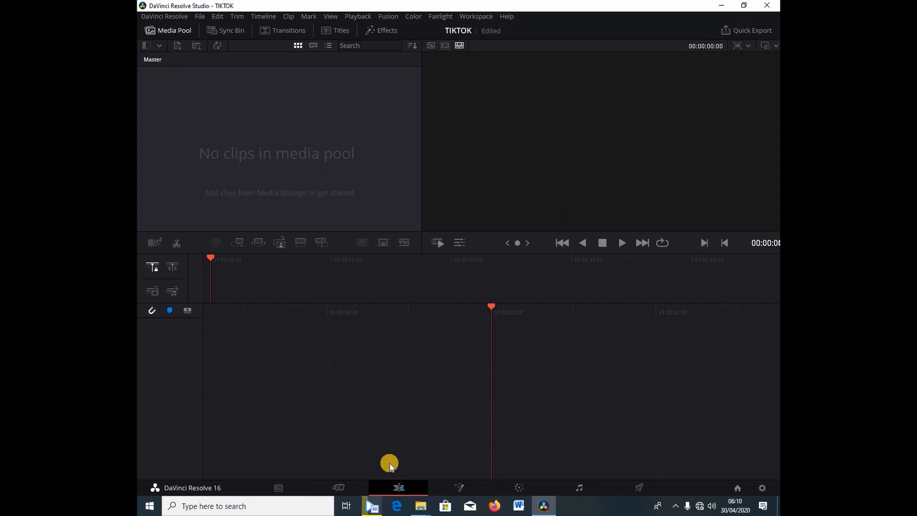
click(190, 30)
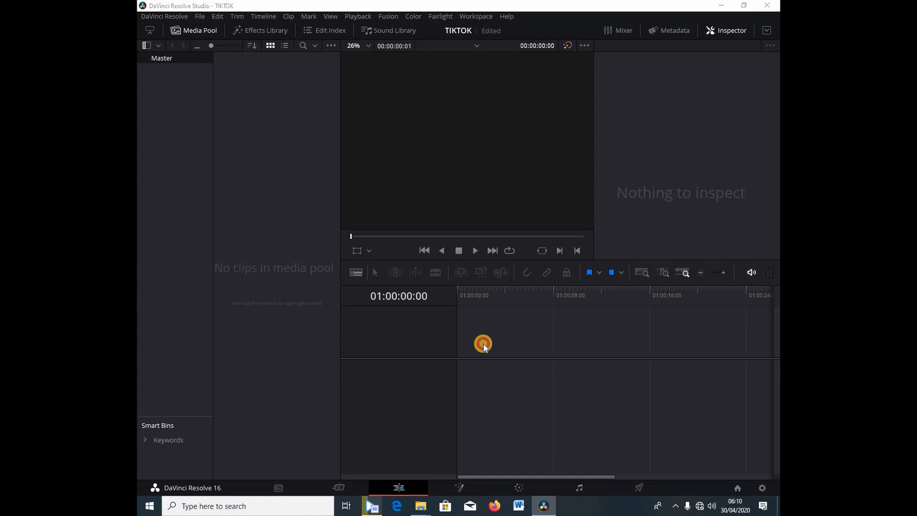
drag(483, 344, 468, 388)
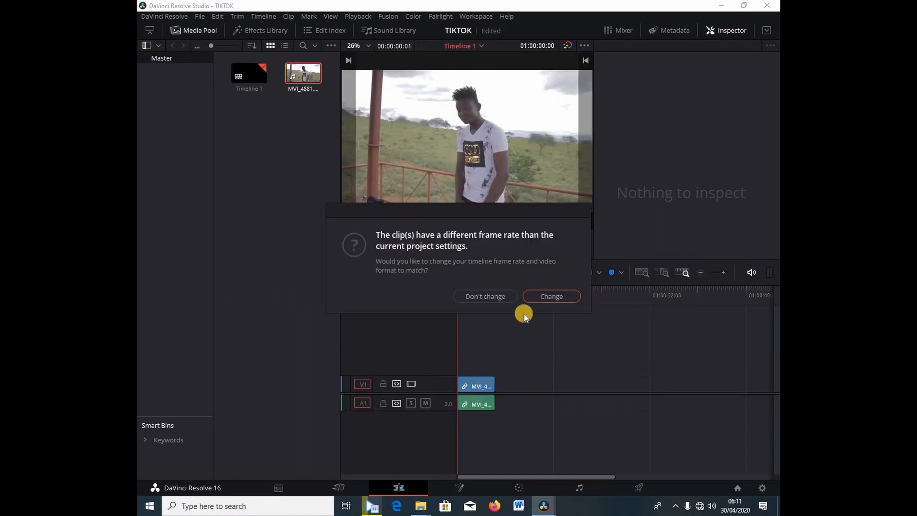
click(549, 297)
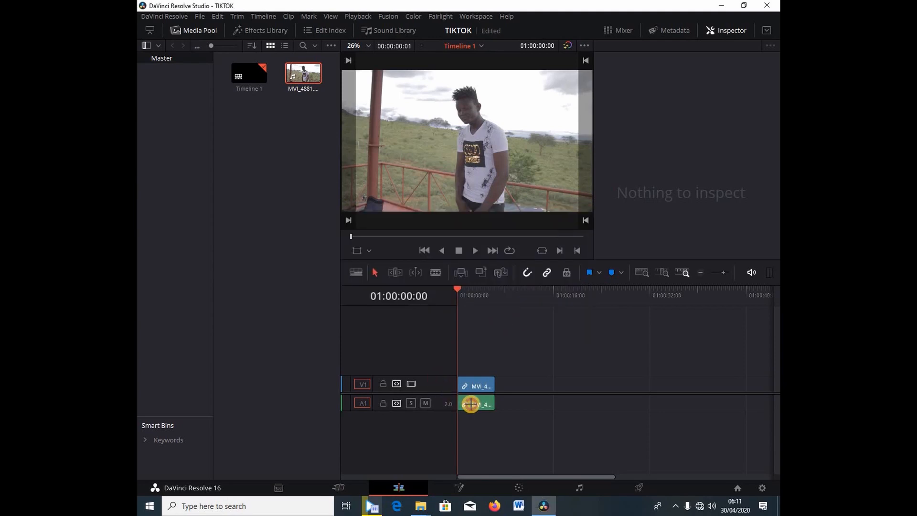
Step: Unlink the MVI_4881 clip's audio from its video and delete it, and hide the media pool
click(477, 385)
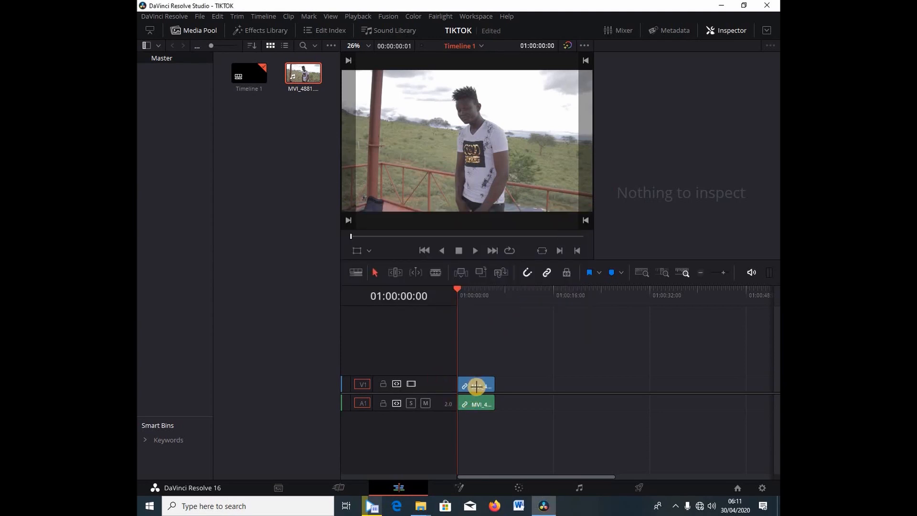
right_click(474, 386)
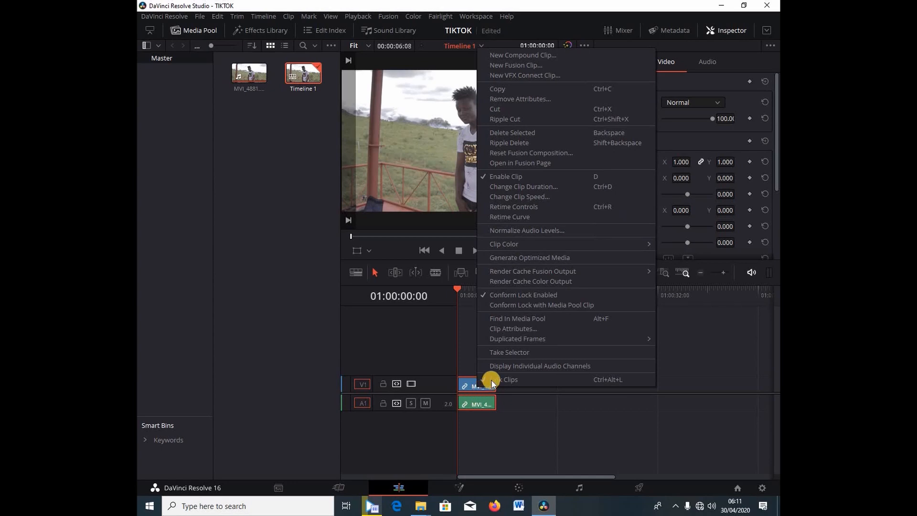
click(492, 381)
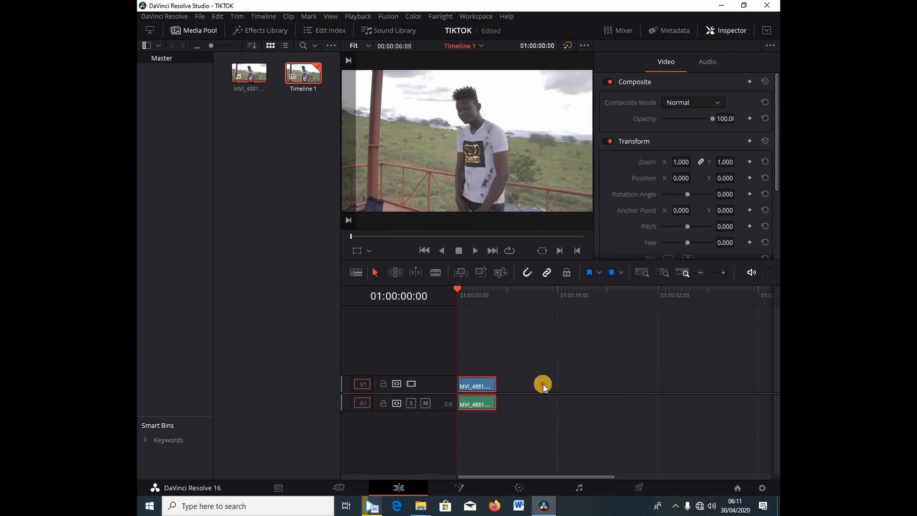
click(477, 404)
key(Delete)
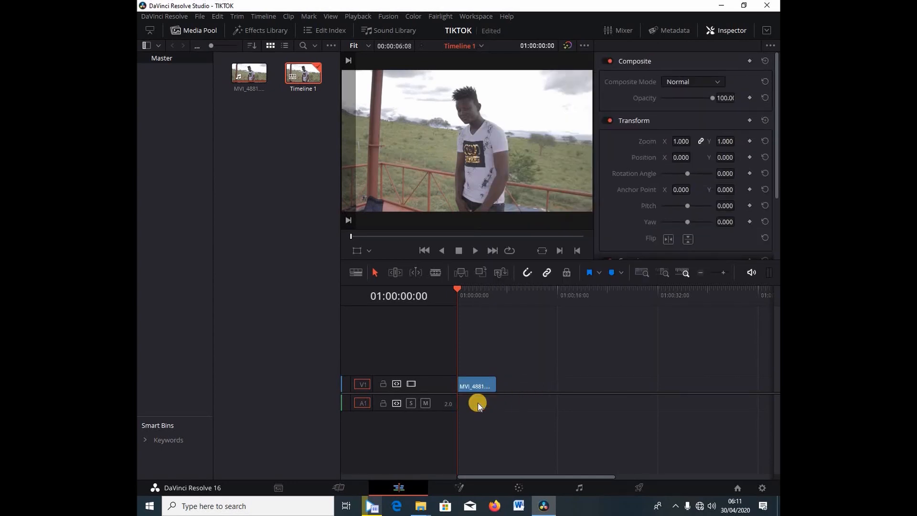
click(190, 30)
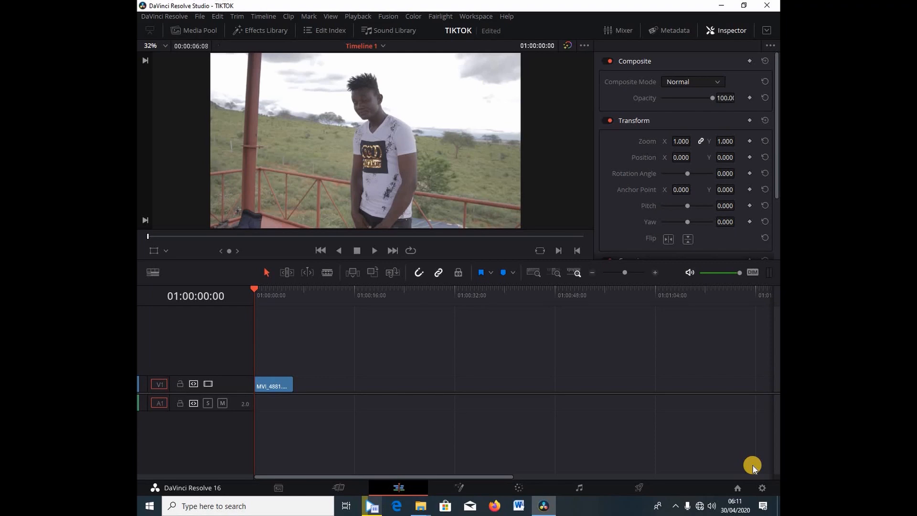
Step: Set the project's timeline resolution to 1080 x 1920 for a vertical frame and save the project settings
click(762, 487)
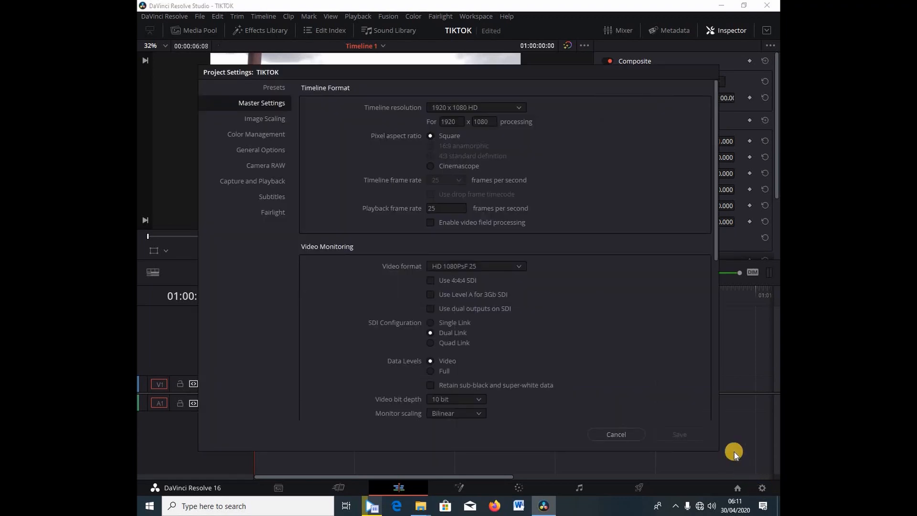
click(452, 122)
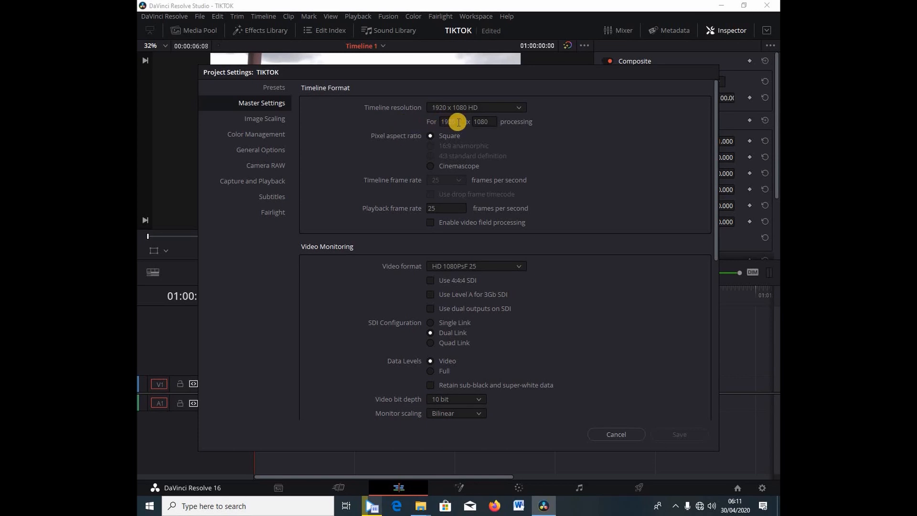
key(BackSpace)
key(BackSpace)
key(BackSpace)
click(485, 121)
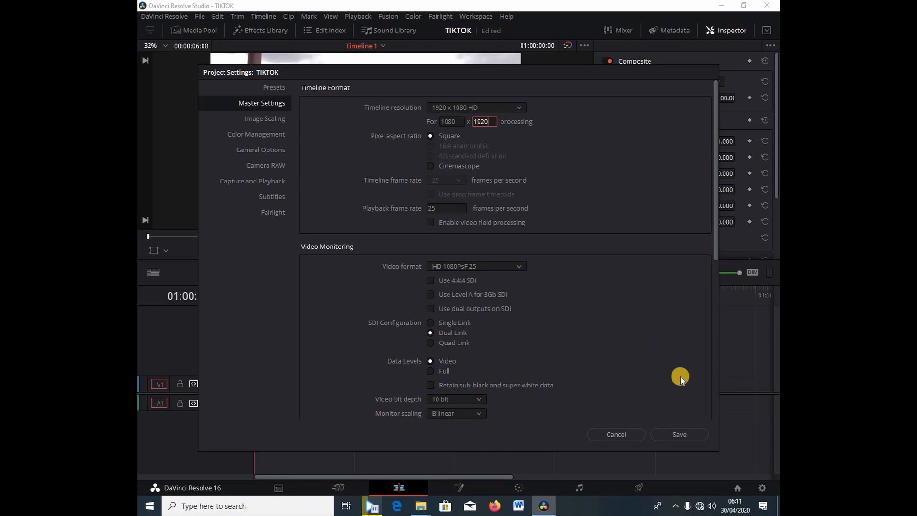
click(684, 433)
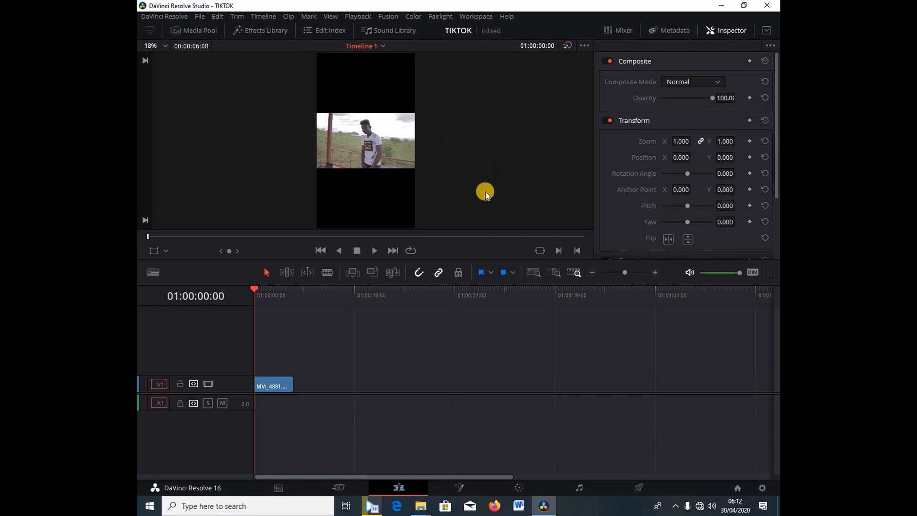
Step: Scale the MVI_4881 clip to a linked Zoom of 3.130 on X and Y so it fills the vertical frame
click(271, 385)
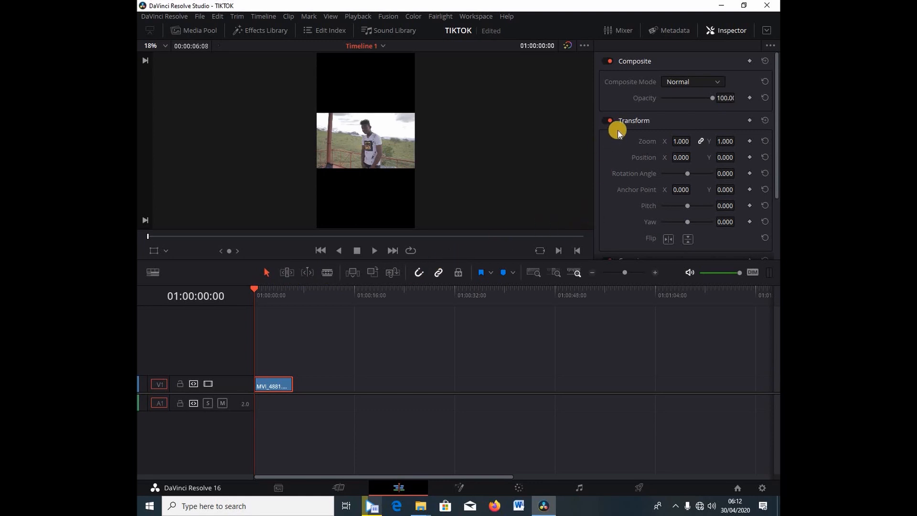
click(627, 119)
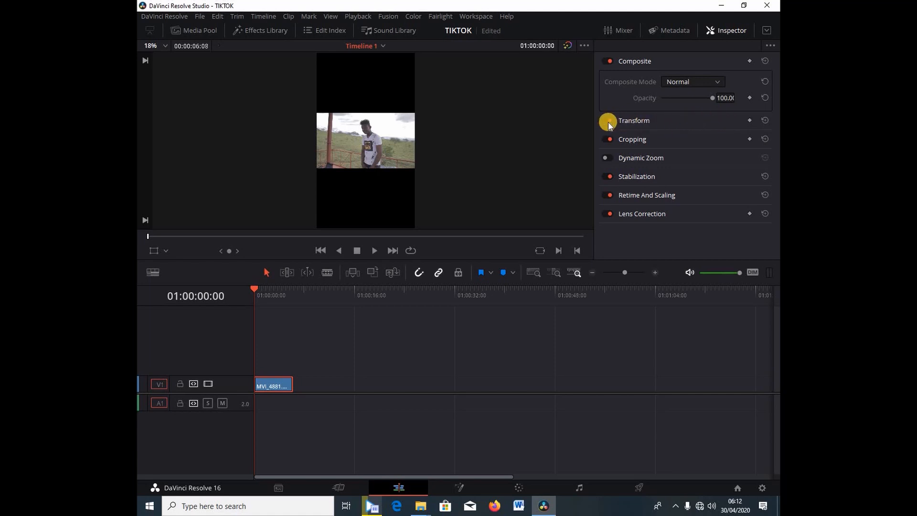
click(625, 122)
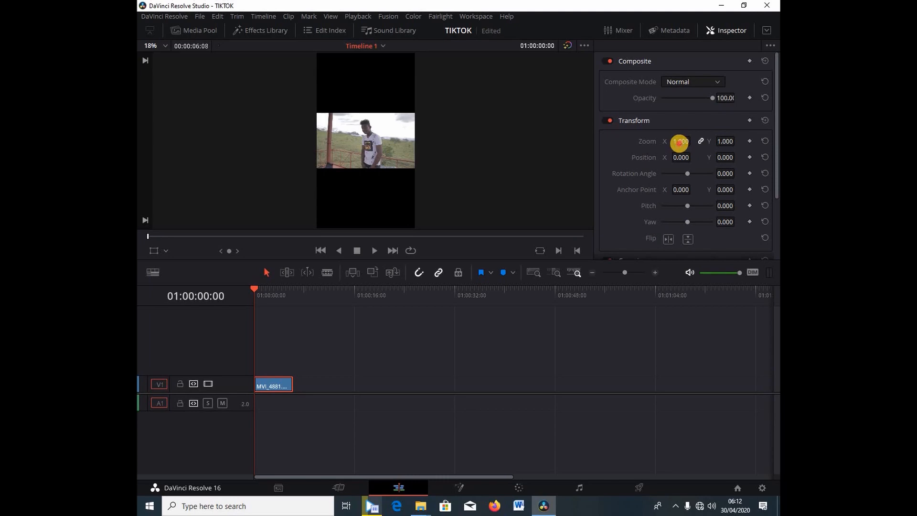
drag(679, 143, 474, 260)
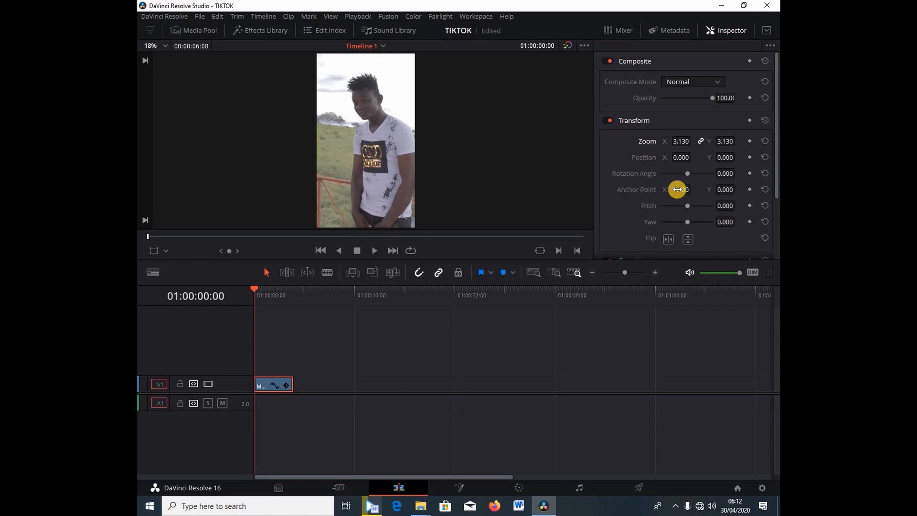
drag(680, 188, 721, 203)
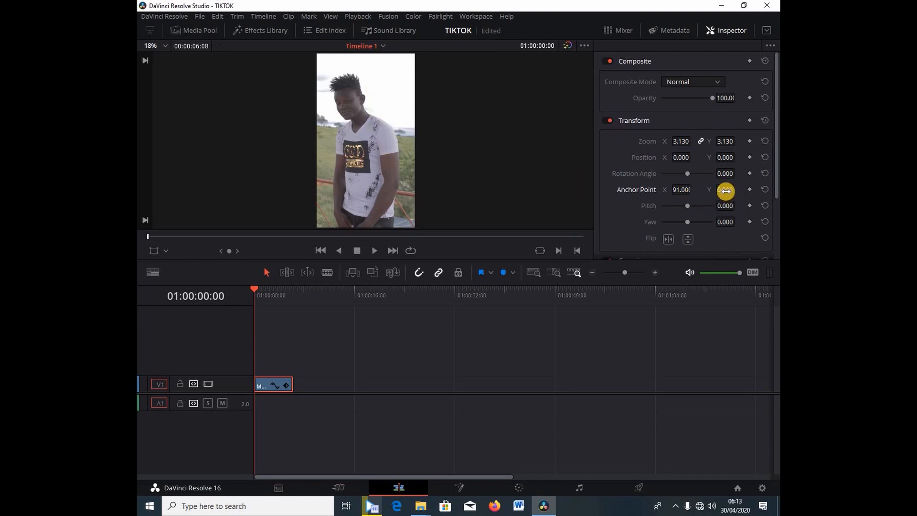
mouse_move(726, 191)
mouse_down()
mouse_move(694, 196)
mouse_move(724, 191)
mouse_up()
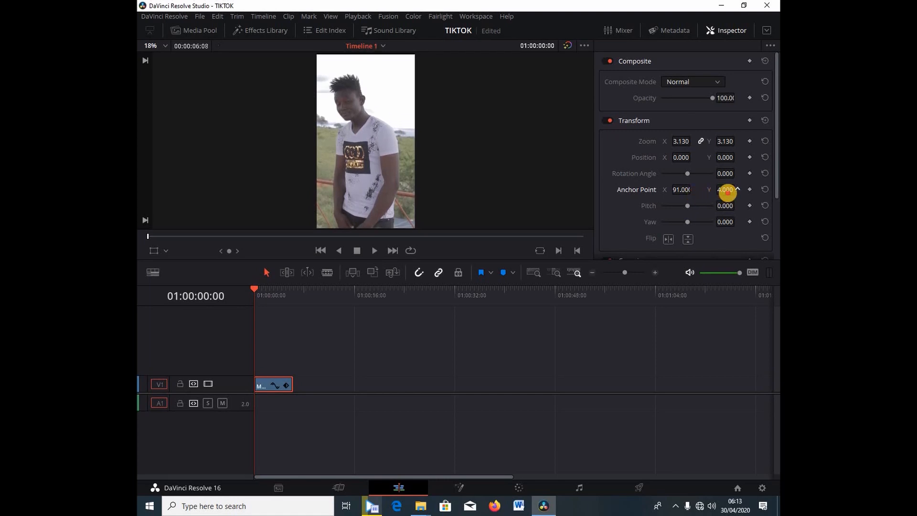
click(763, 189)
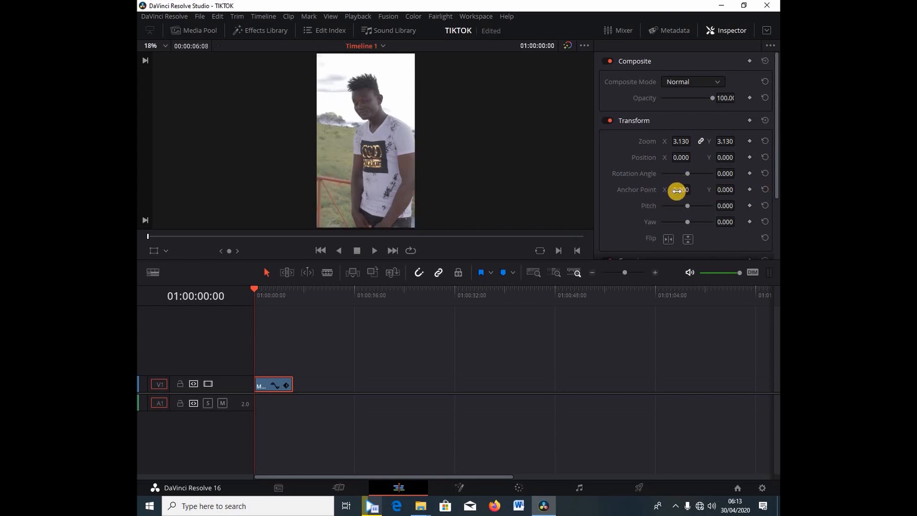
Step: Set the clip's Anchor Point X to 66 to centre the man, and play the clip through to check the framing
drag(675, 190, 709, 201)
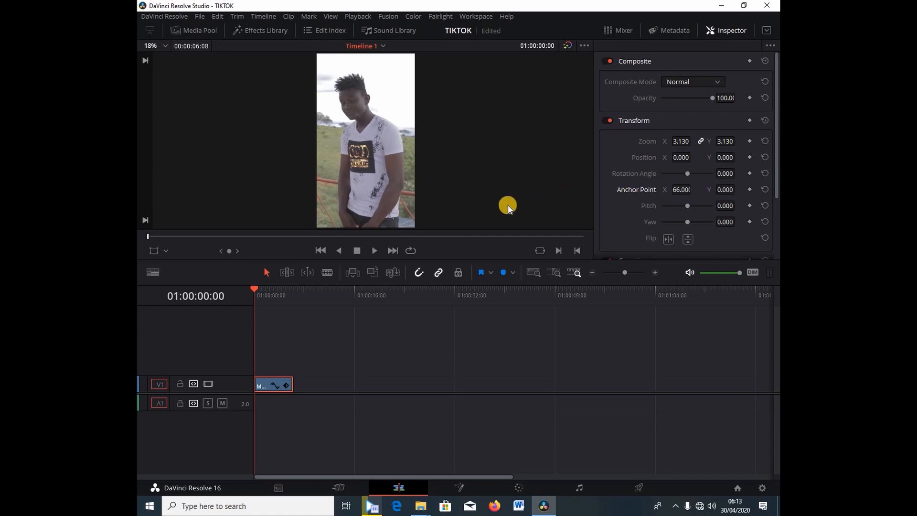
key(space)
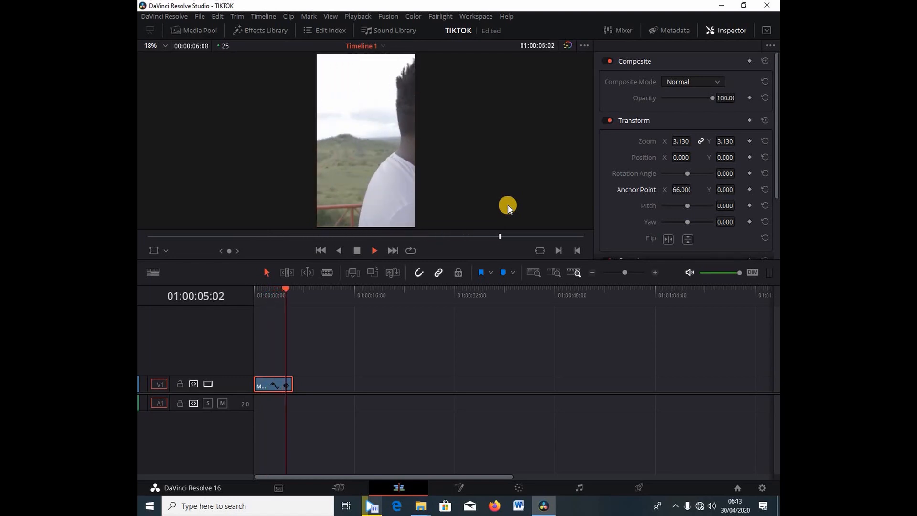
key(space)
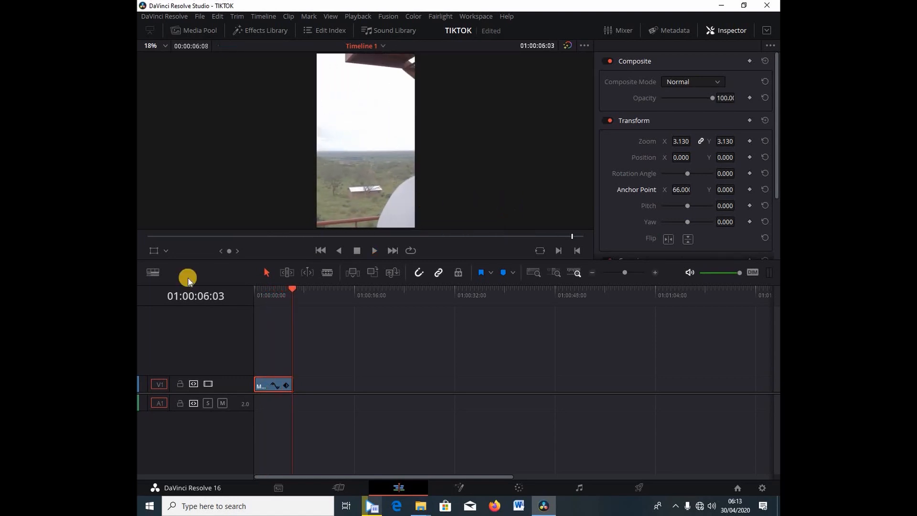
click(262, 293)
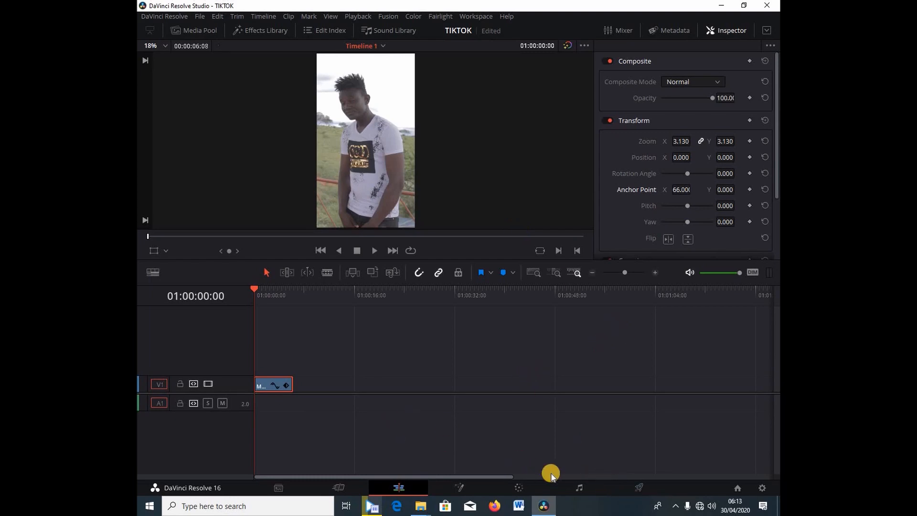
Step: Go to the Deliver page and choose the H.264 Master render preset for Timeline 1
click(635, 488)
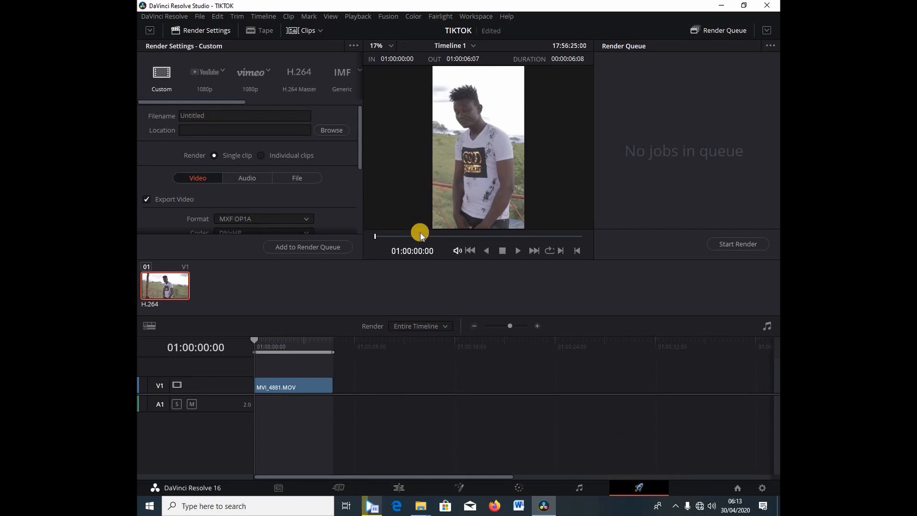
click(300, 76)
click(301, 75)
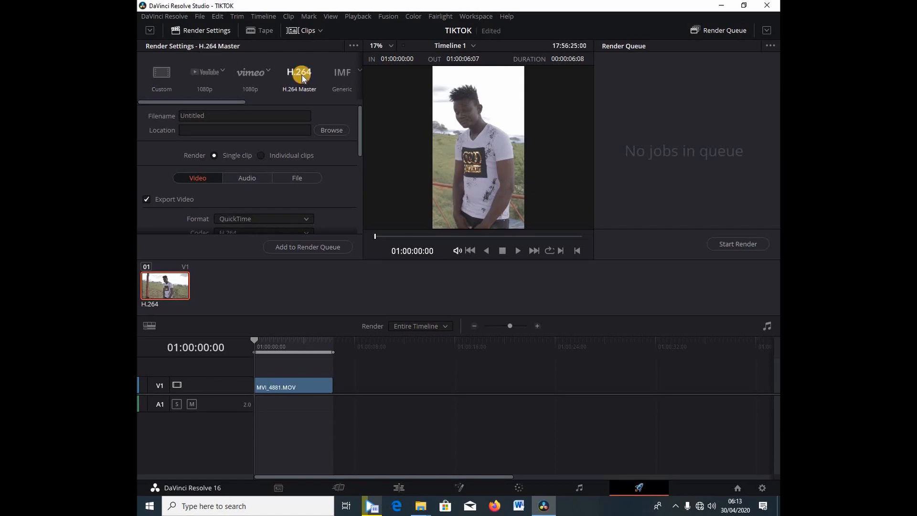